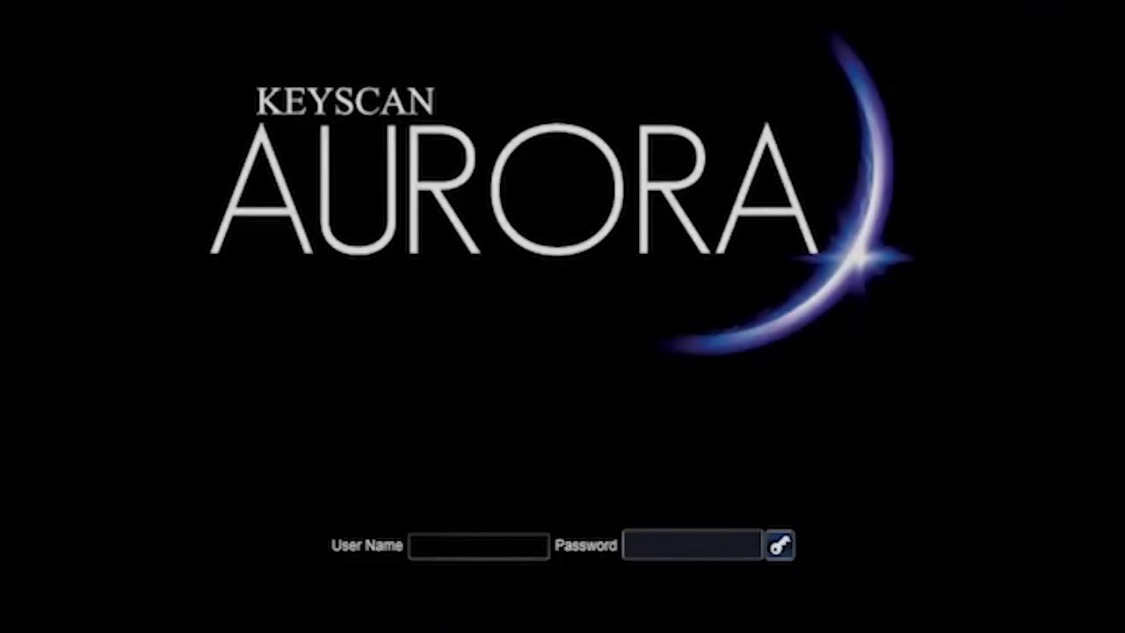
Step: Log in to Keyscan Aurora with the keyscan user name and the account password
type("keyscan")
key("Tab")
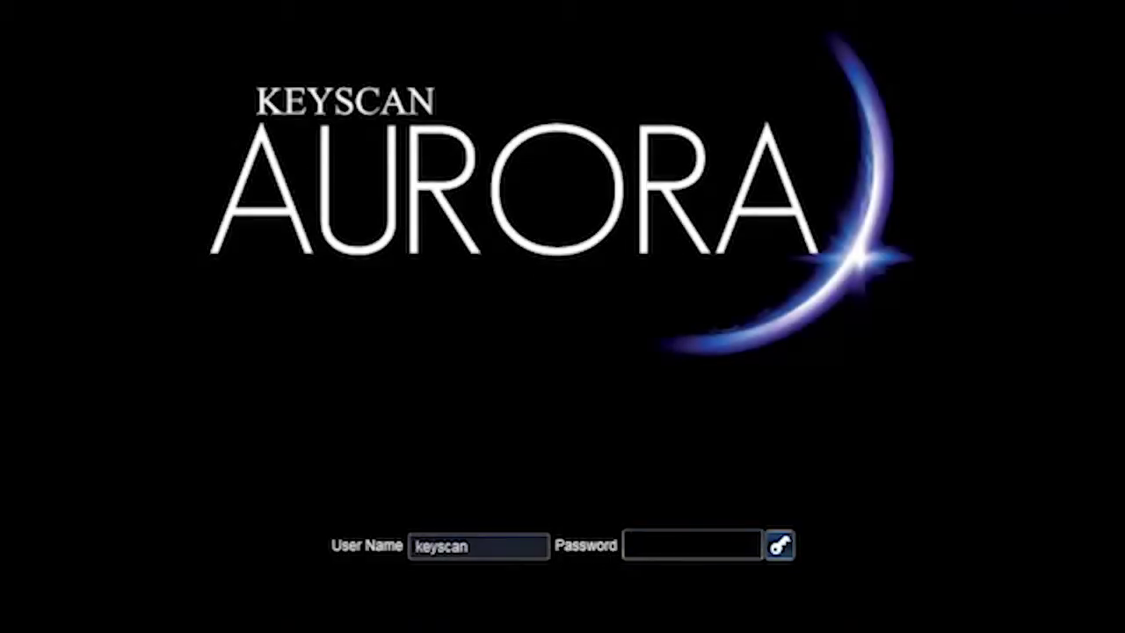
type("********")
key("Return")
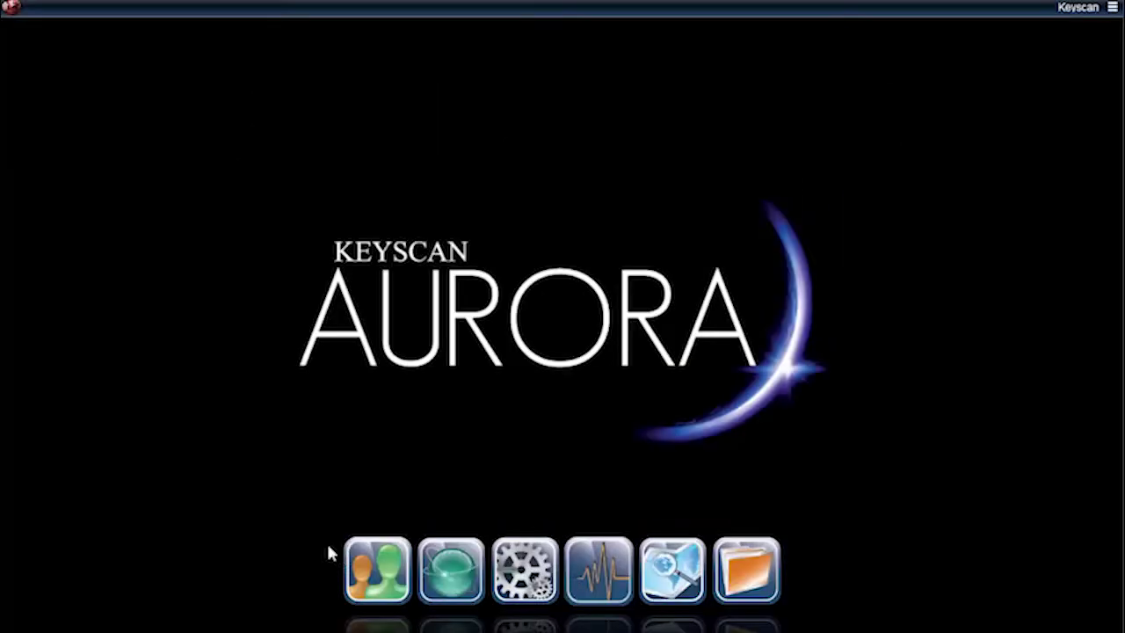
Step: Search Manage People by the employee's first name and open their Edit Person record
left_click(392, 580)
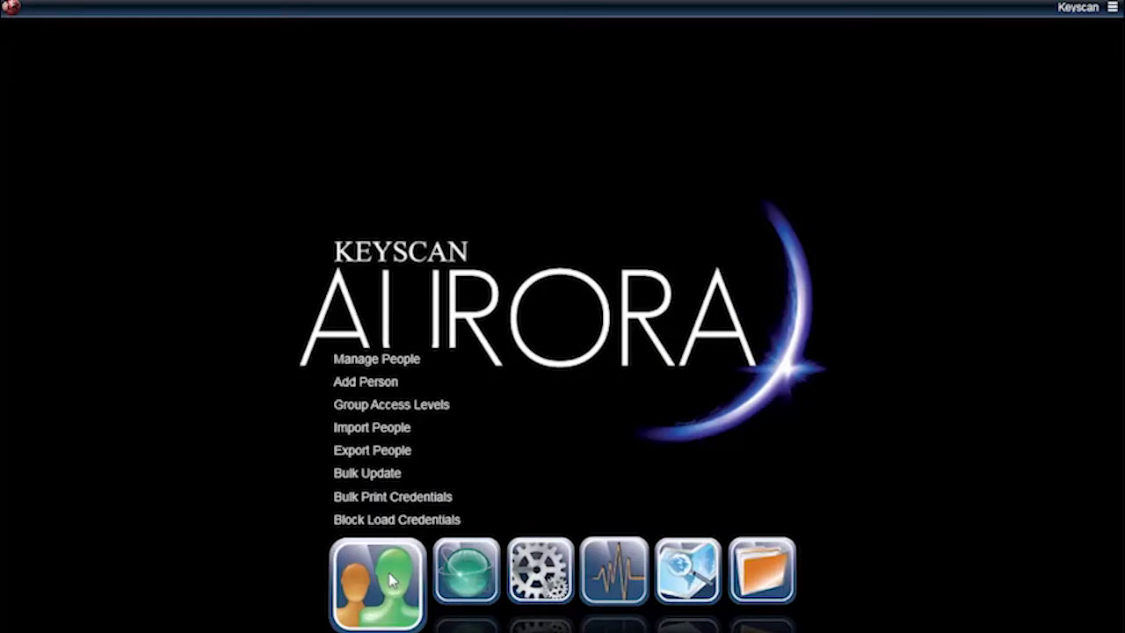
left_click(389, 360)
type("E")
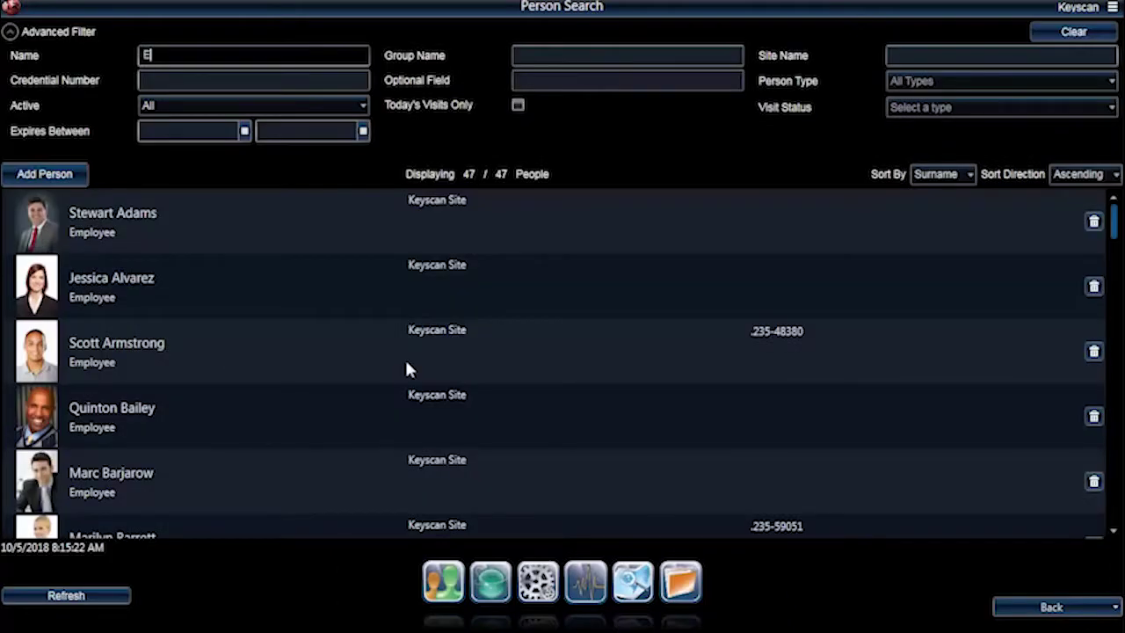
type("lliot")
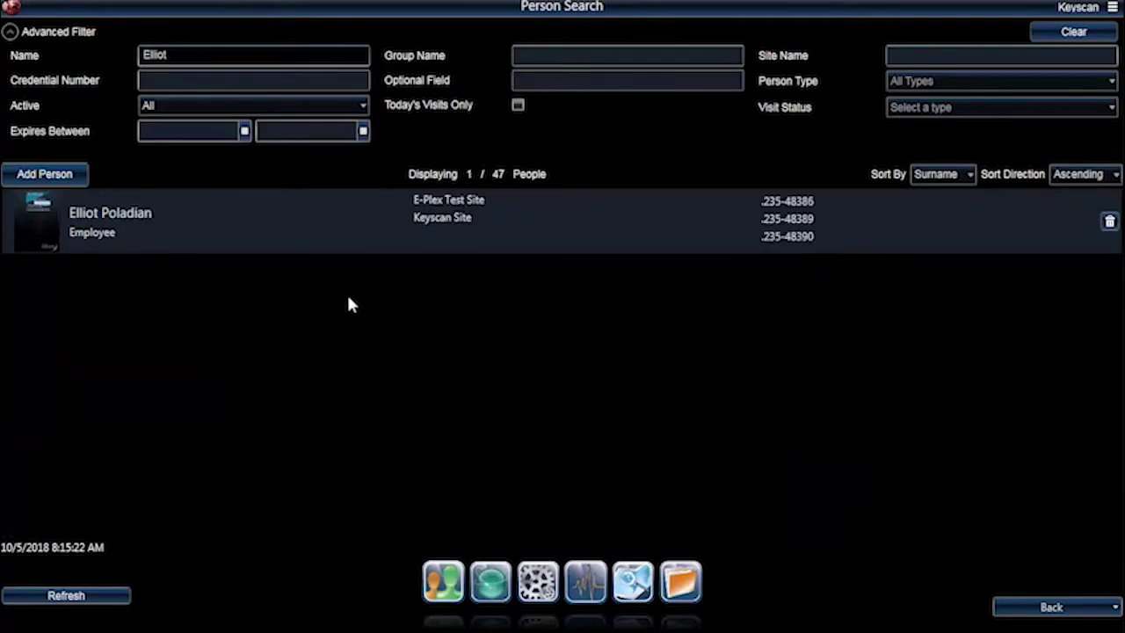
left_click(312, 237)
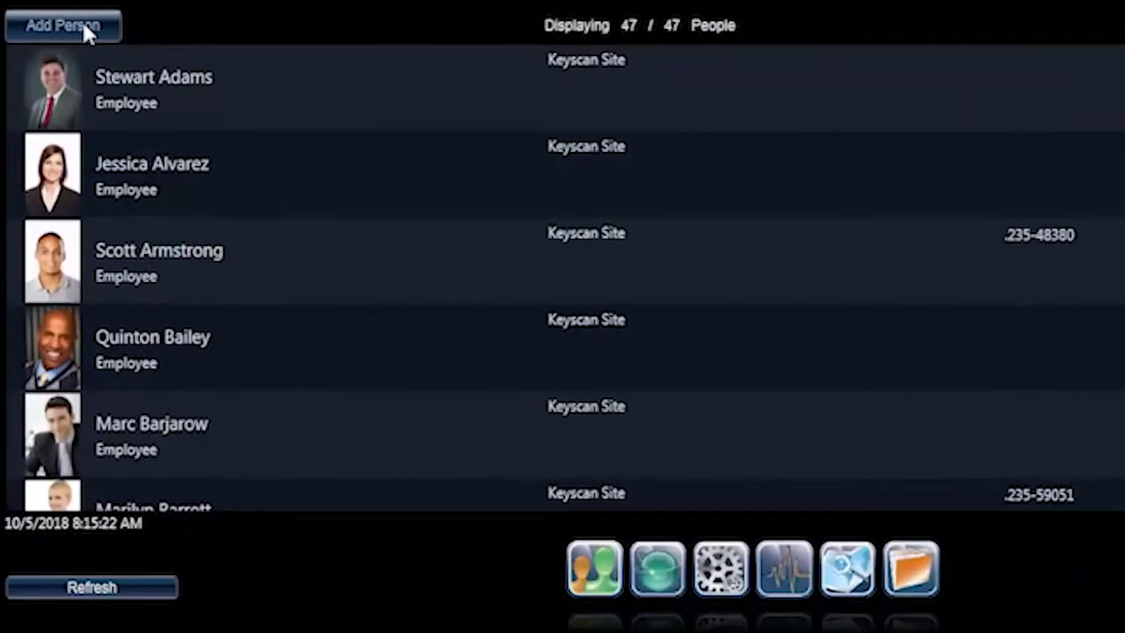
left_click(70, 115)
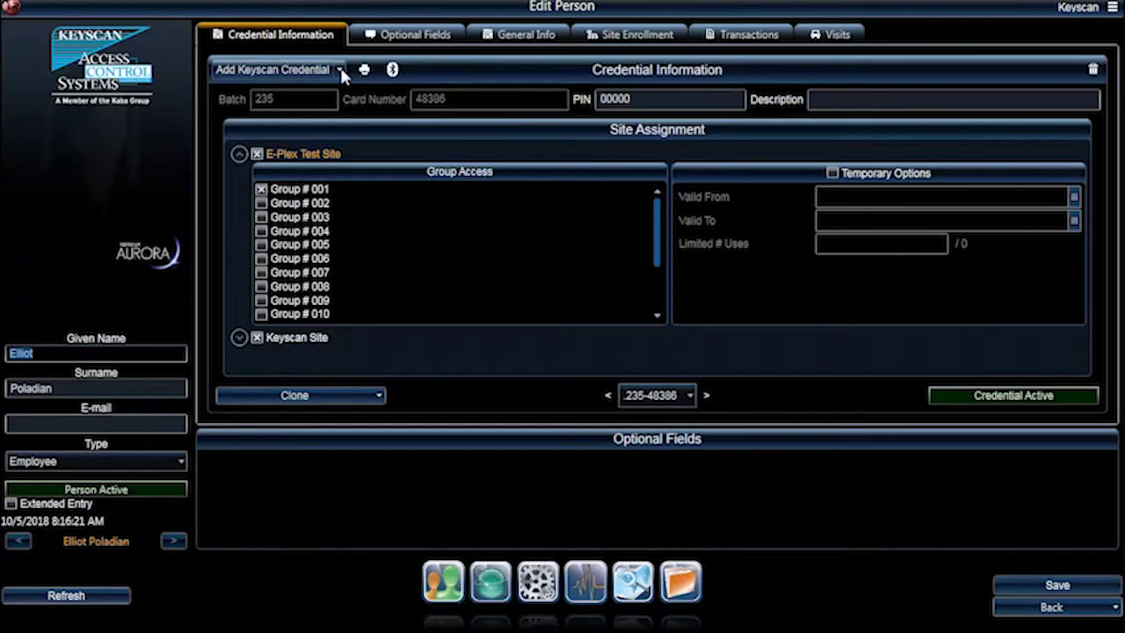
Step: Add a Keyscan Mobile credential loaded from the .kbmc file in G:\Aurora Mobile RSA Key File
left_click(340, 70)
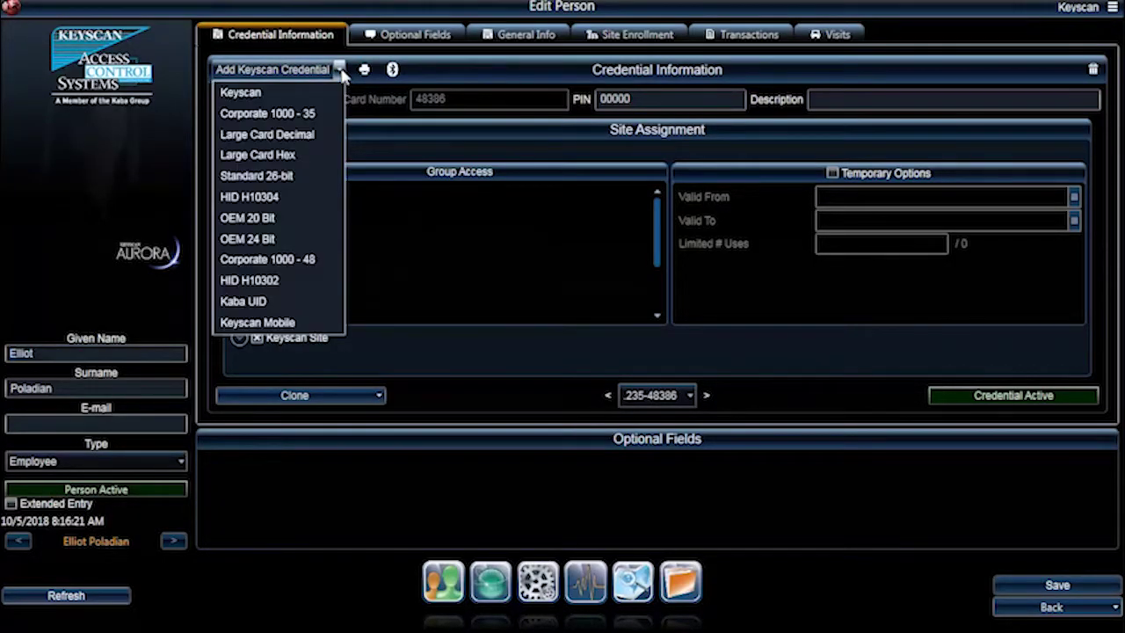
left_click(334, 324)
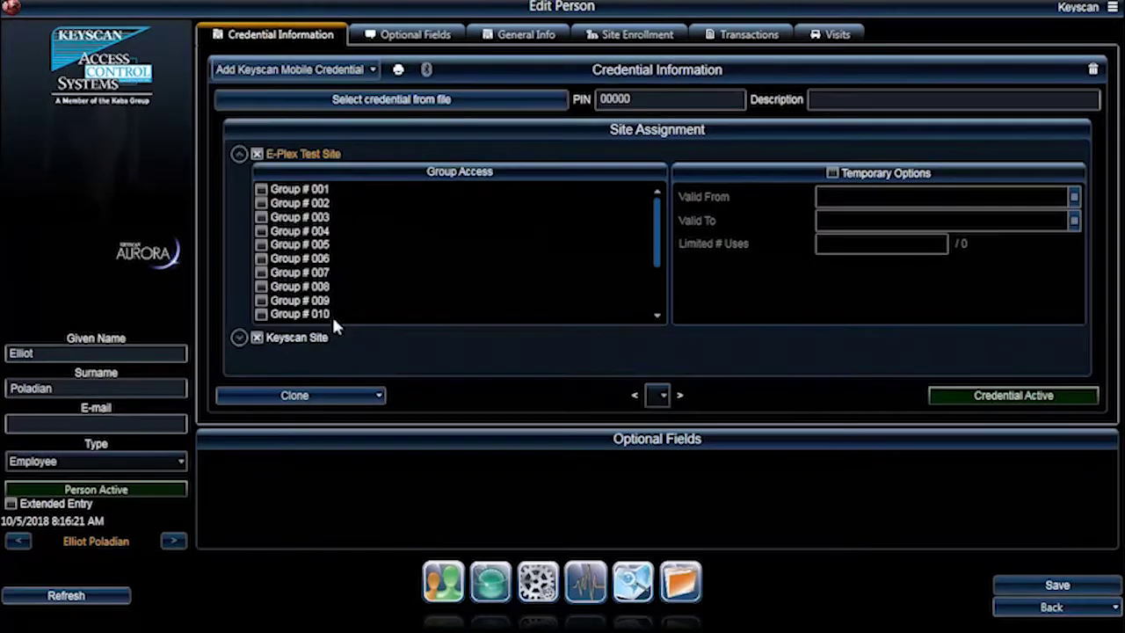
left_click(400, 101)
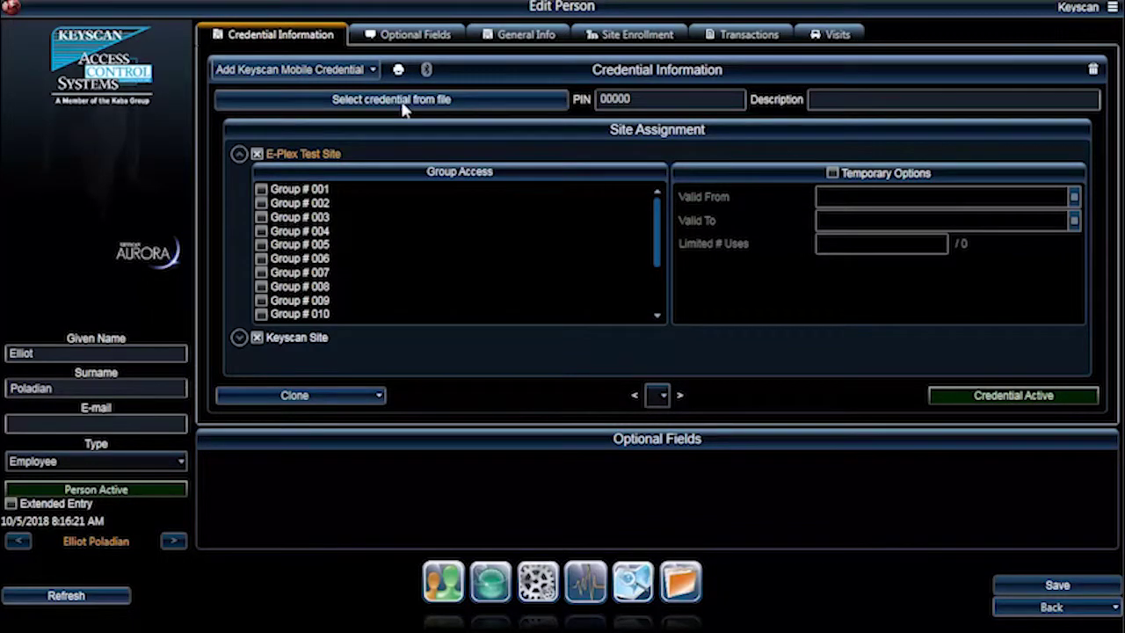
left_click(400, 101)
scroll(219, 352, "down", 5)
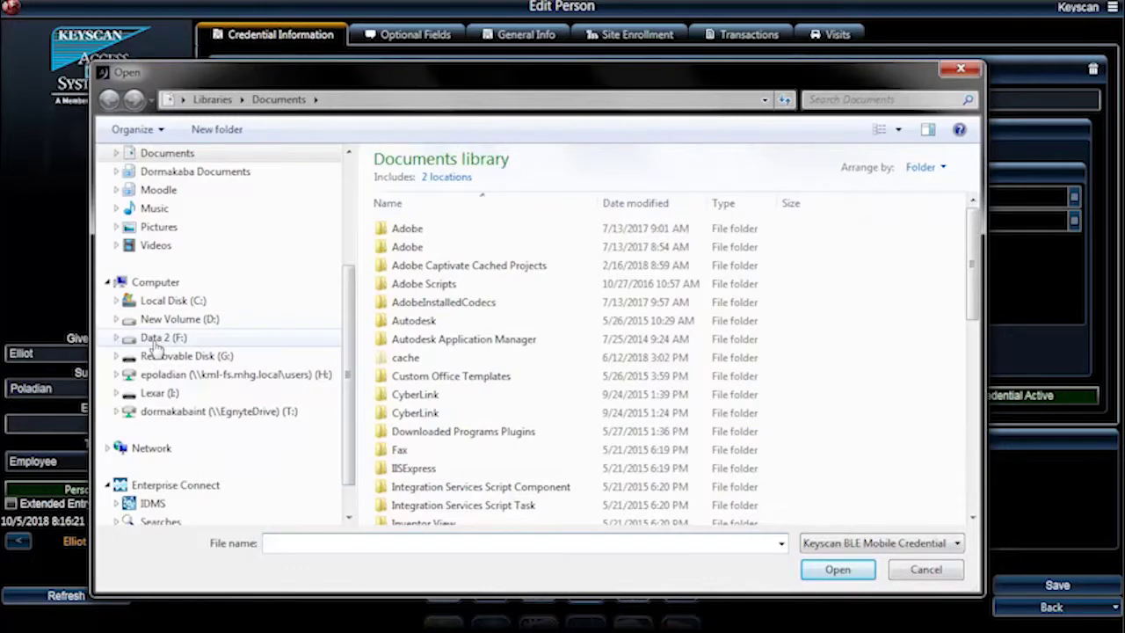
left_click(159, 338)
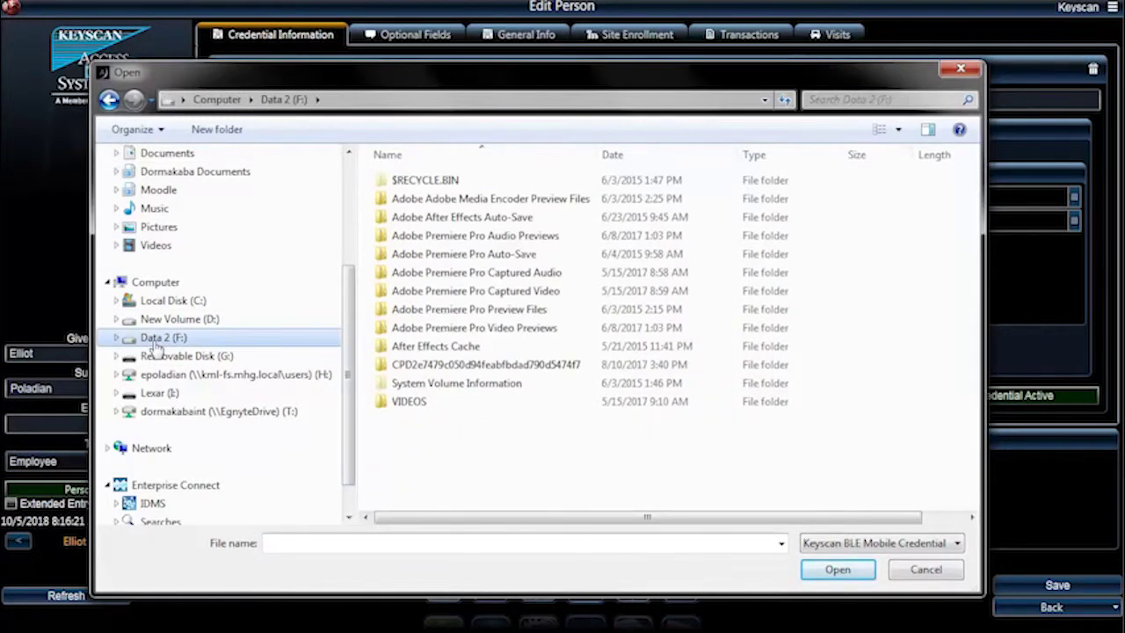
left_click(160, 359)
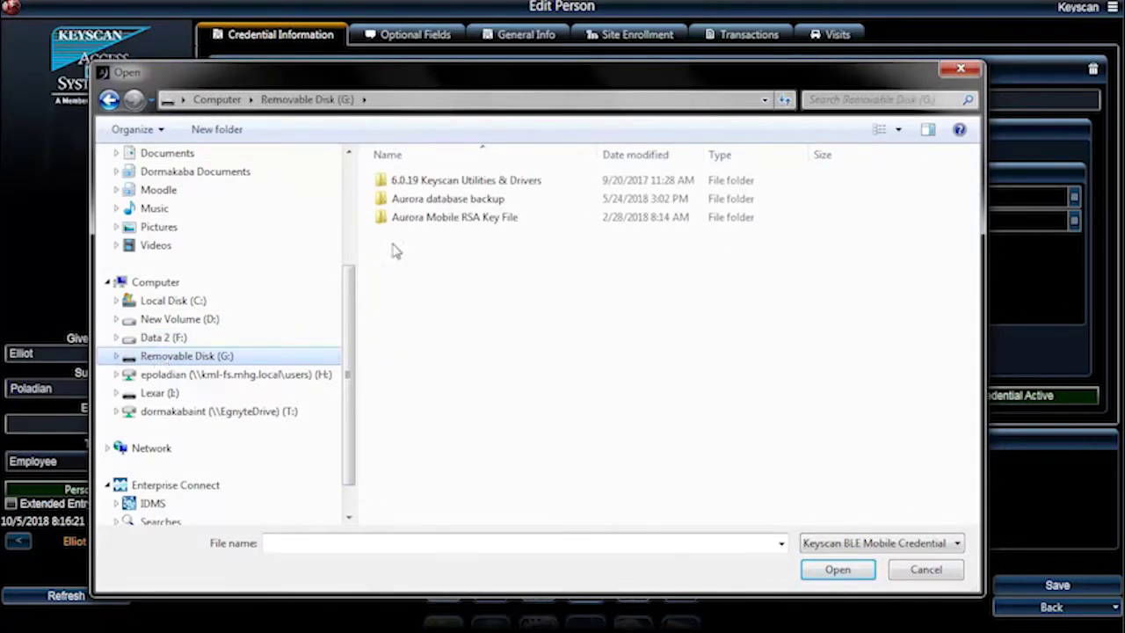
double_click(439, 219)
double_click(442, 182)
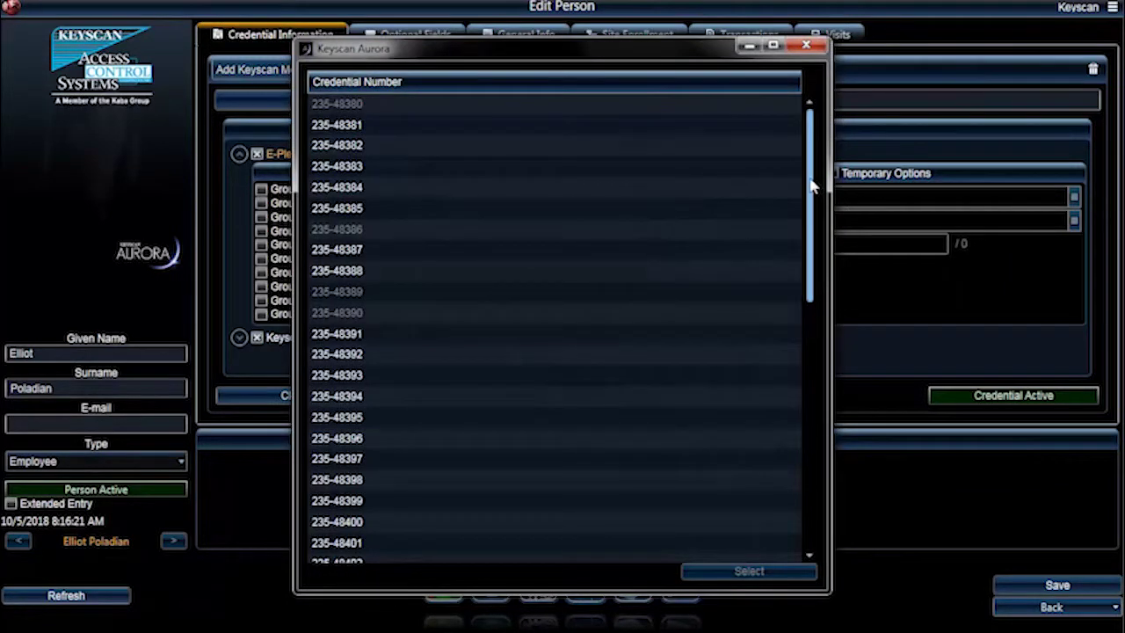
left_click_drag(812, 192, 841, 171)
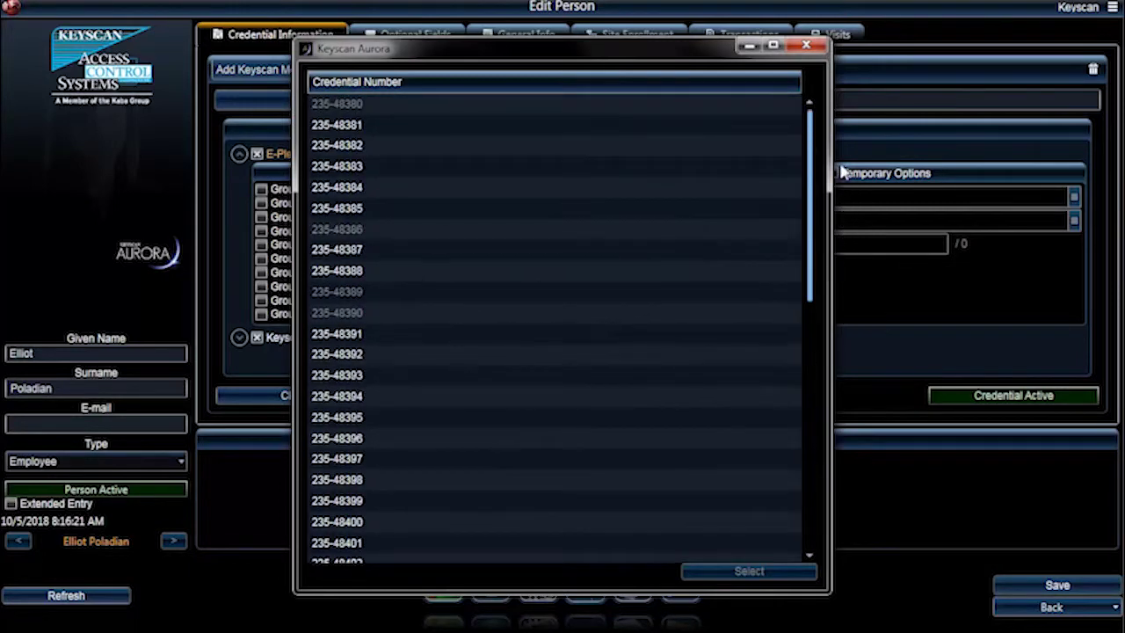
left_click(349, 334)
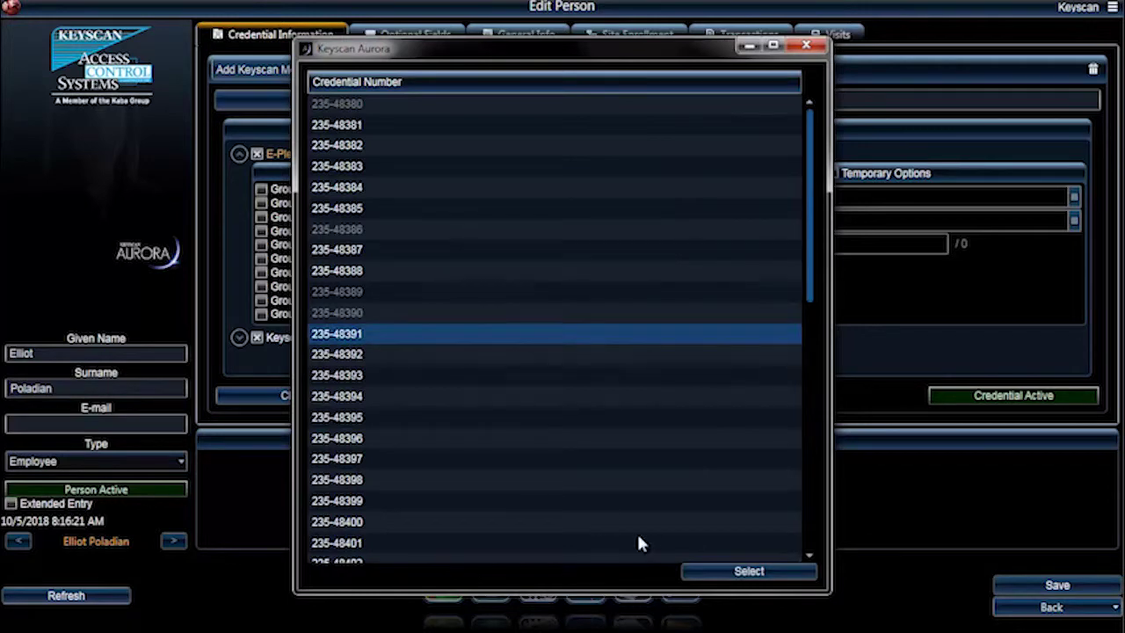
left_click(699, 573)
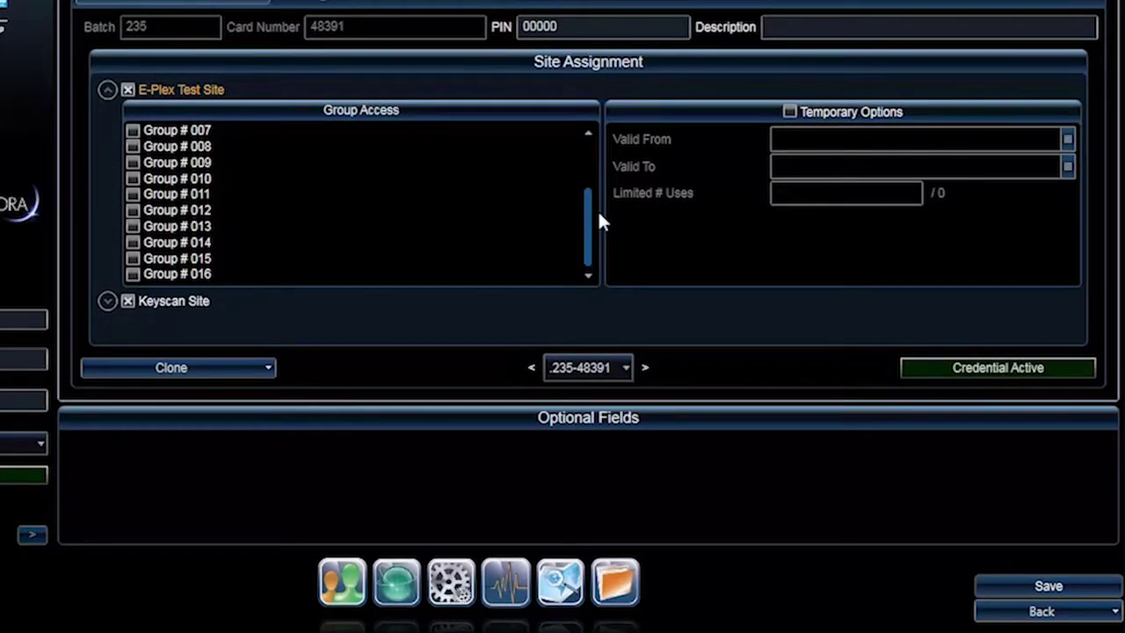
left_click_drag(589, 226, 591, 158)
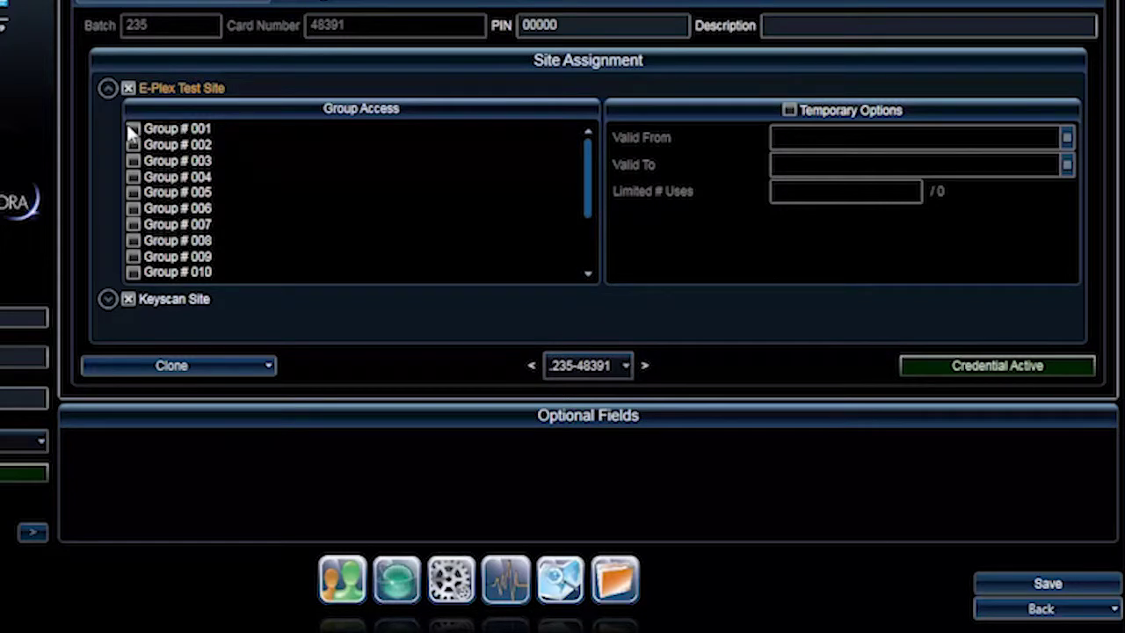
left_click(108, 298)
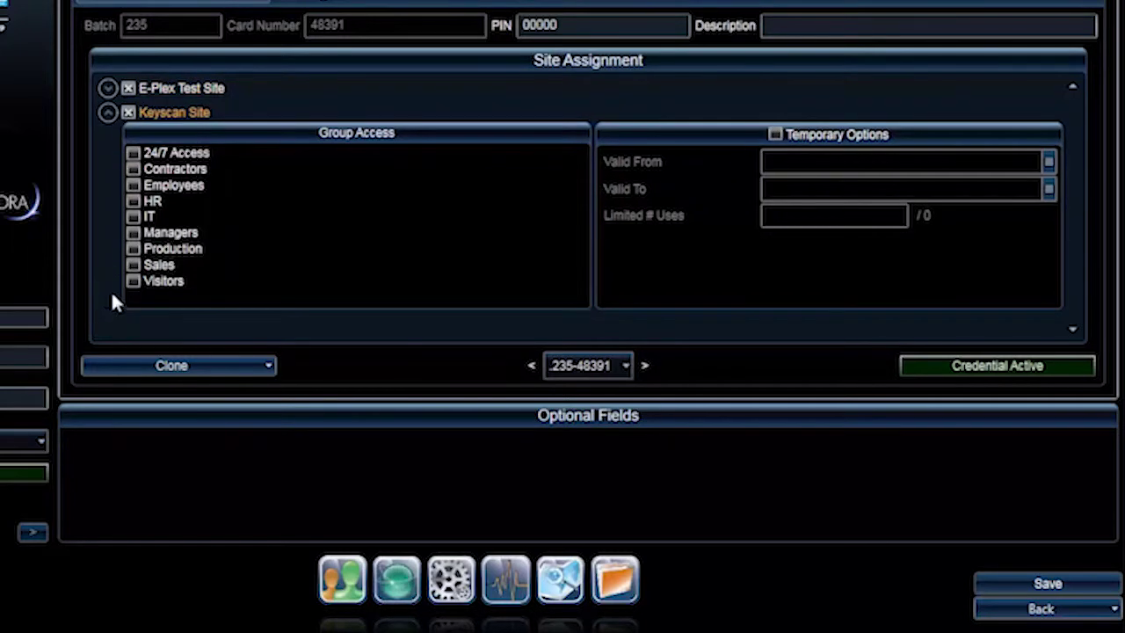
left_click(133, 153)
left_click(1015, 585)
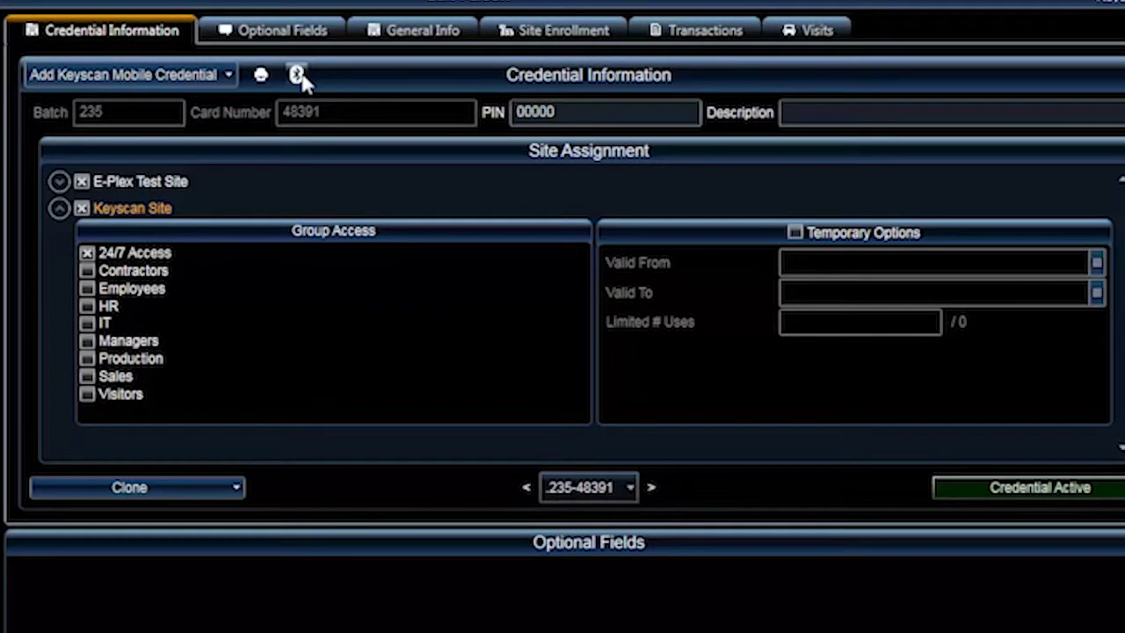
Step: Show the mobile credential's registration key on screen rather than e-mailing it to the phone
left_click(297, 75)
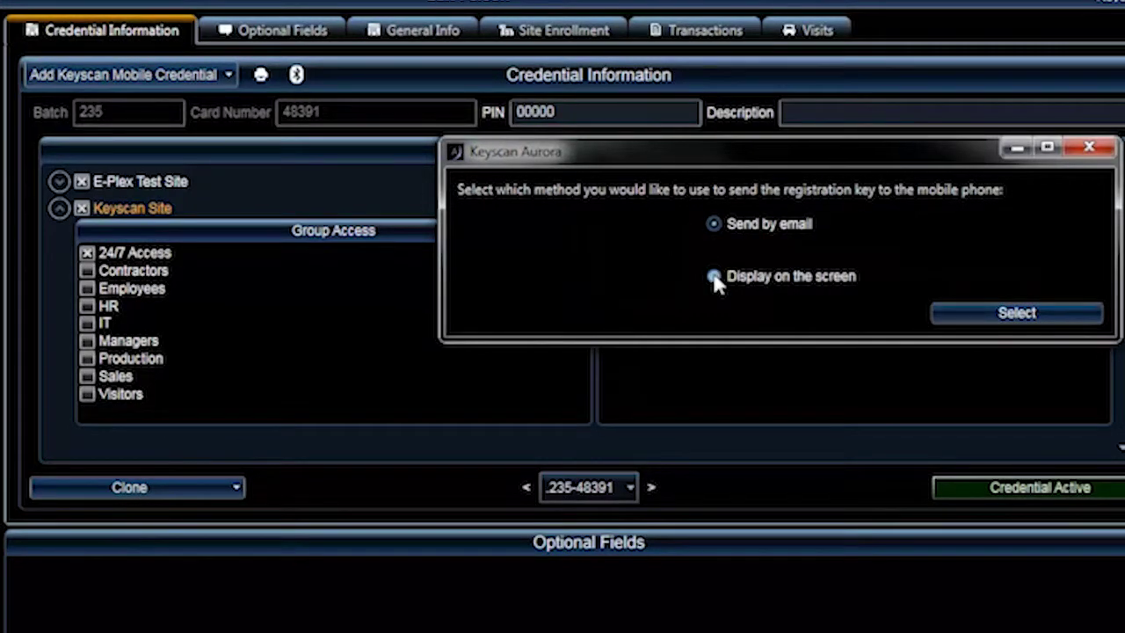
left_click(714, 276)
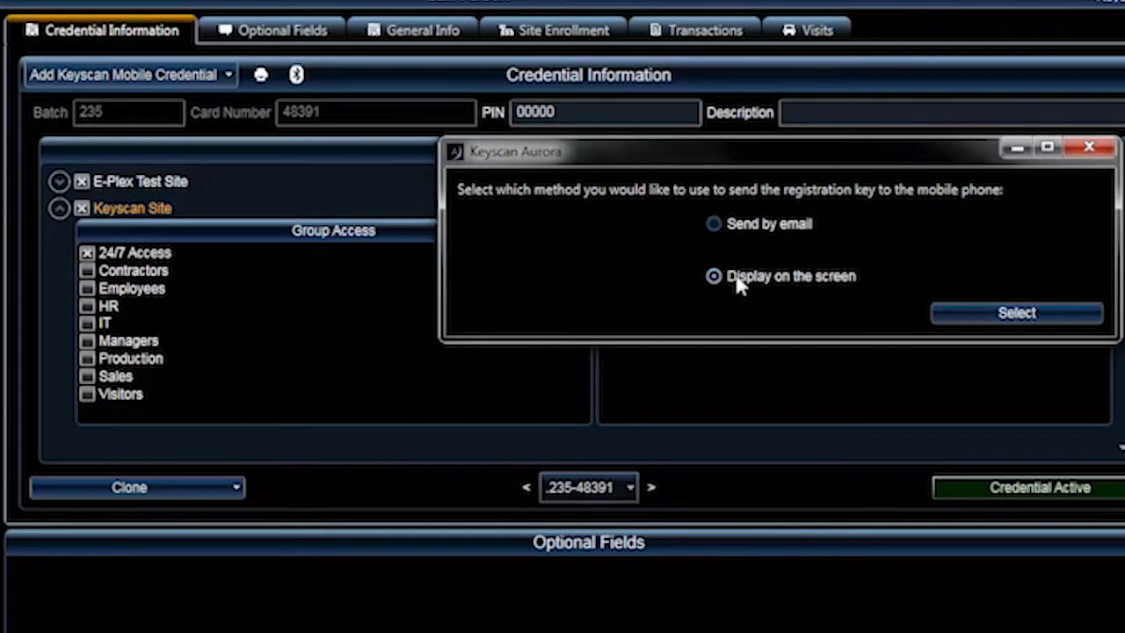
left_click(940, 312)
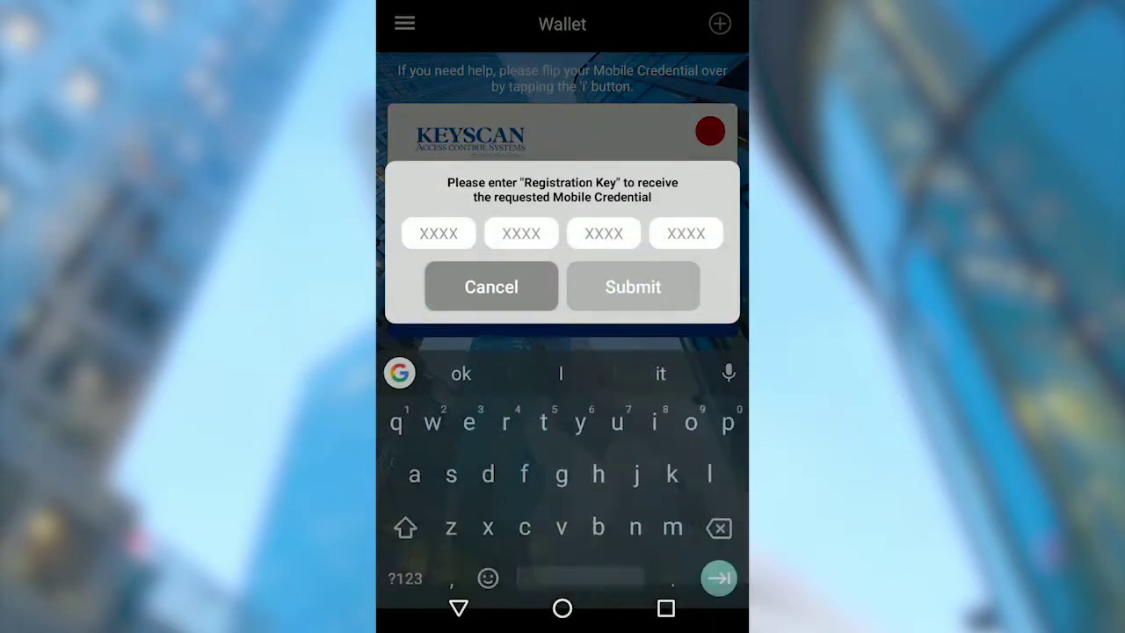
Step: Enter the first block of the registration key in Keyscan Mobile's Wallet prompt
type("zzad")
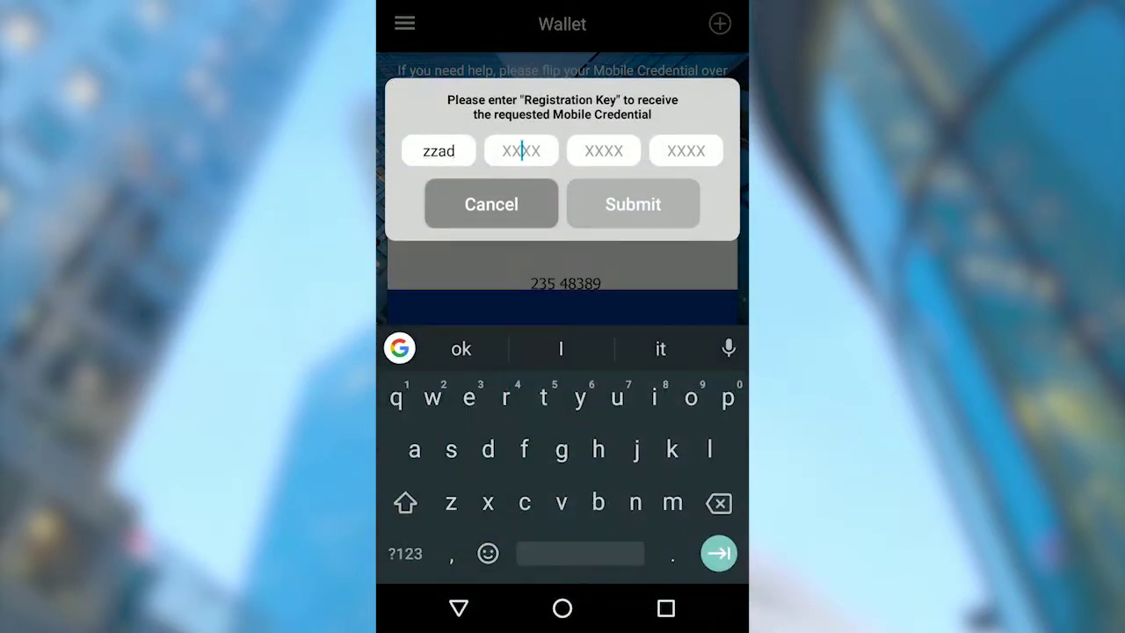
type("vcf8tw7")
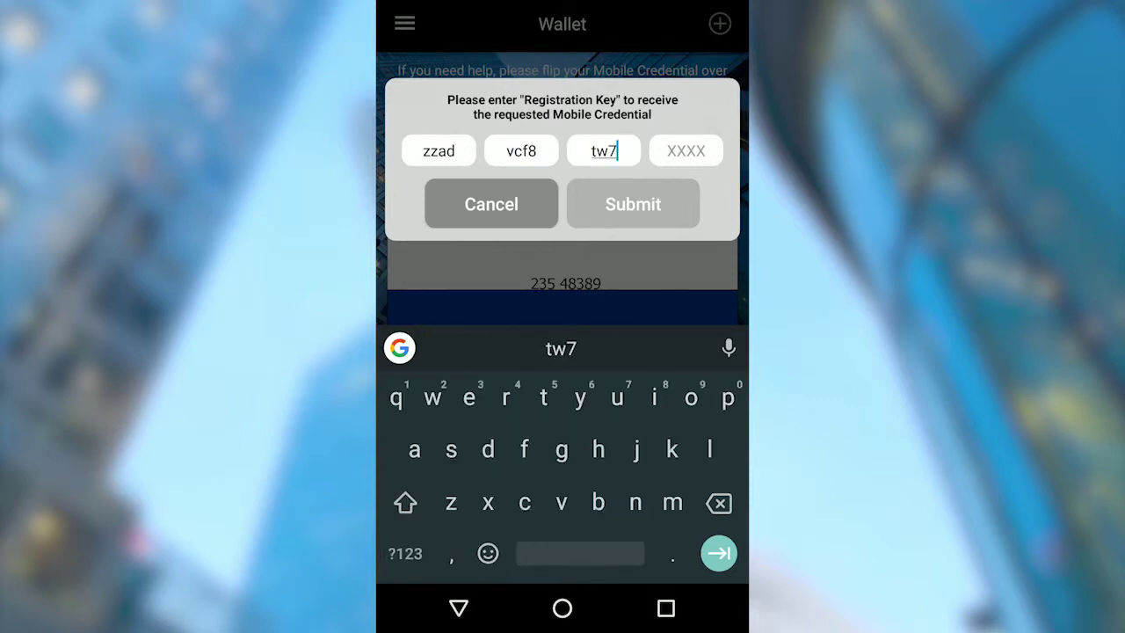
type("zlvgr")
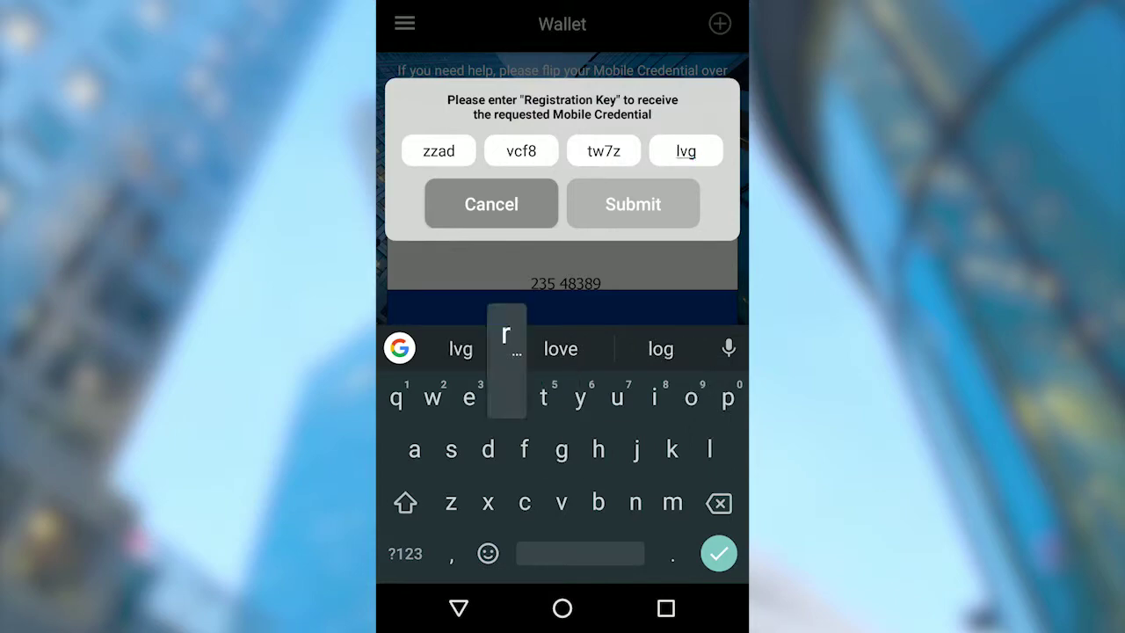